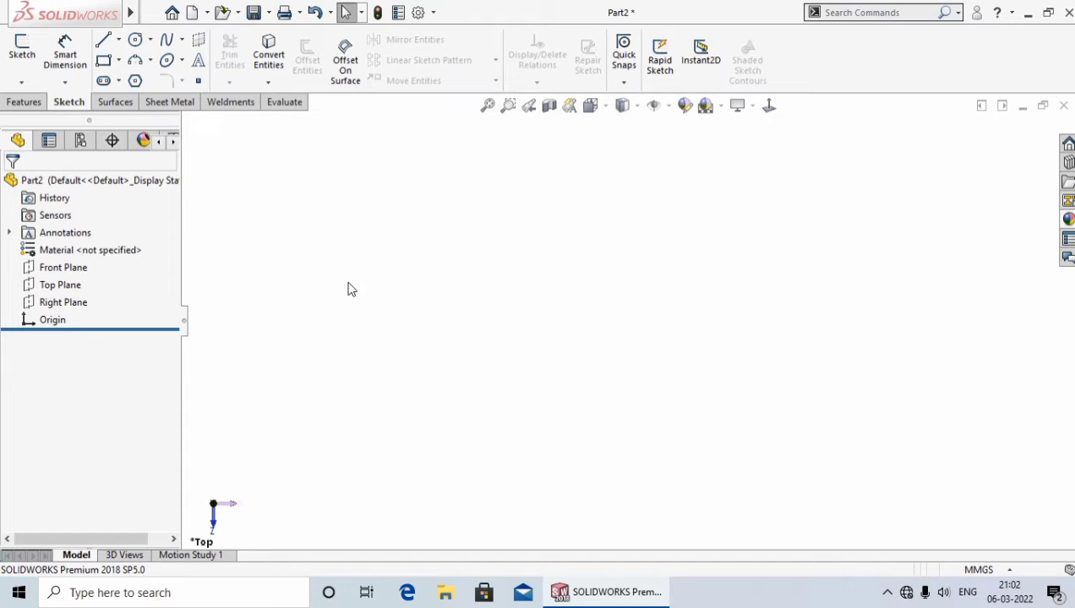
Step: Open a new empty sketch, Sketch5, on the Top Plane
right_click(68, 283)
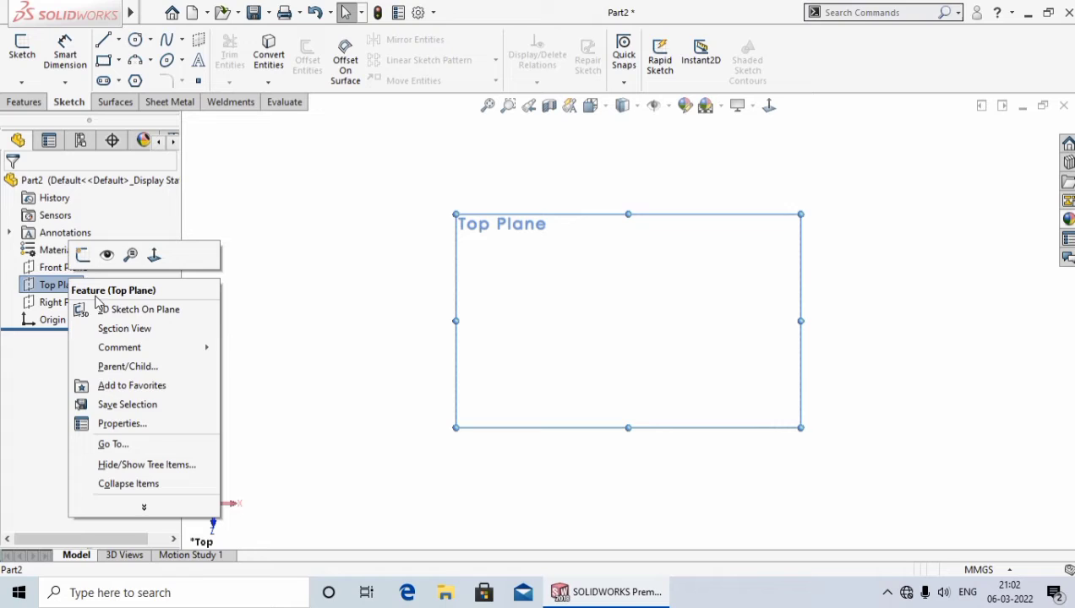
left_click(83, 254)
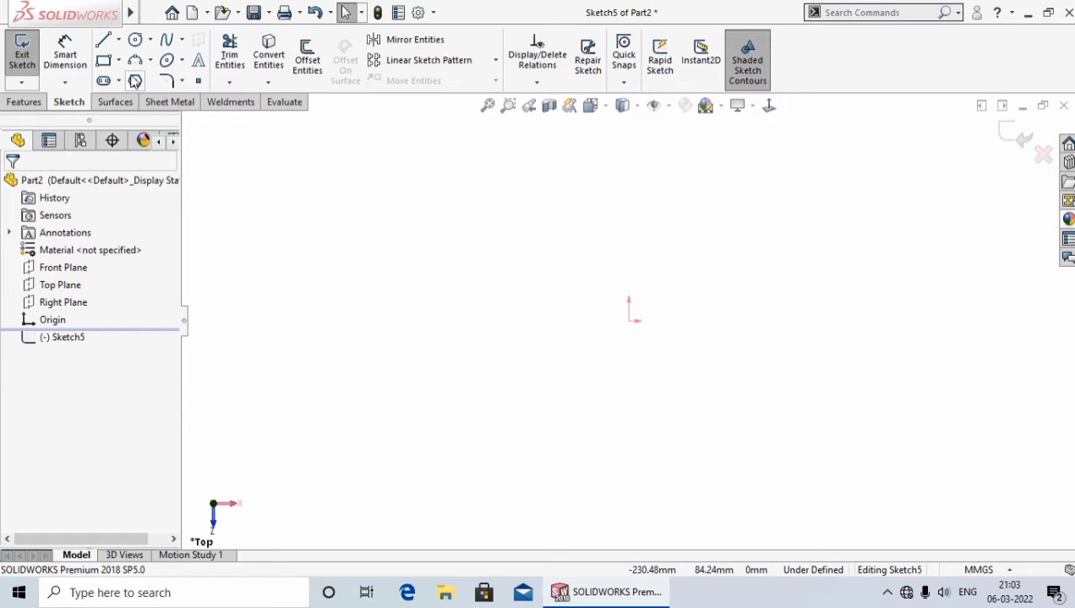
Step: Draw a roughly square corner rectangle to the upper left of the origin
left_click(118, 61)
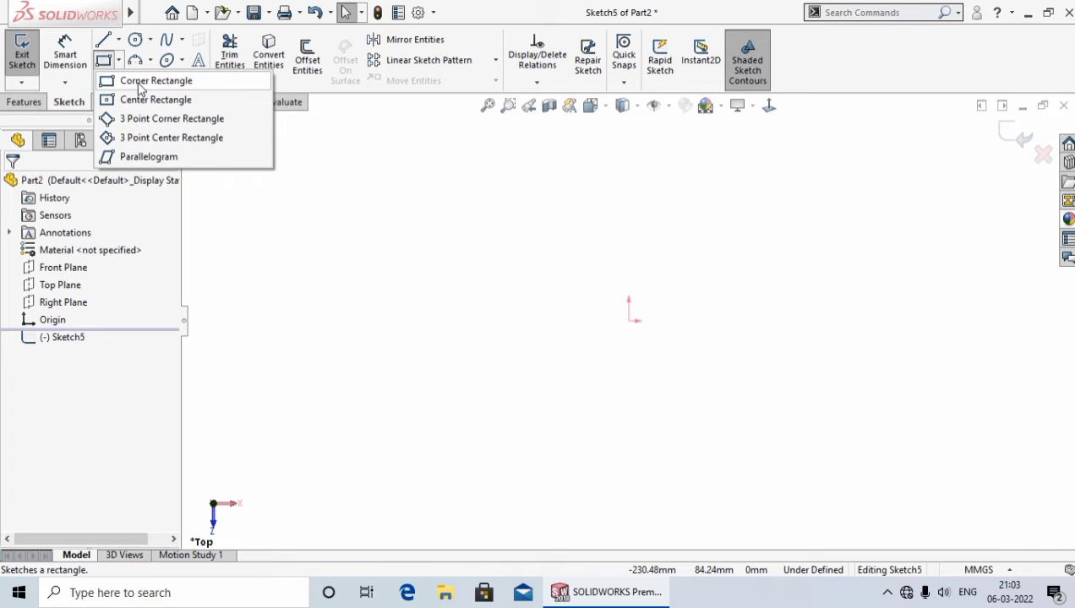
left_click(141, 81)
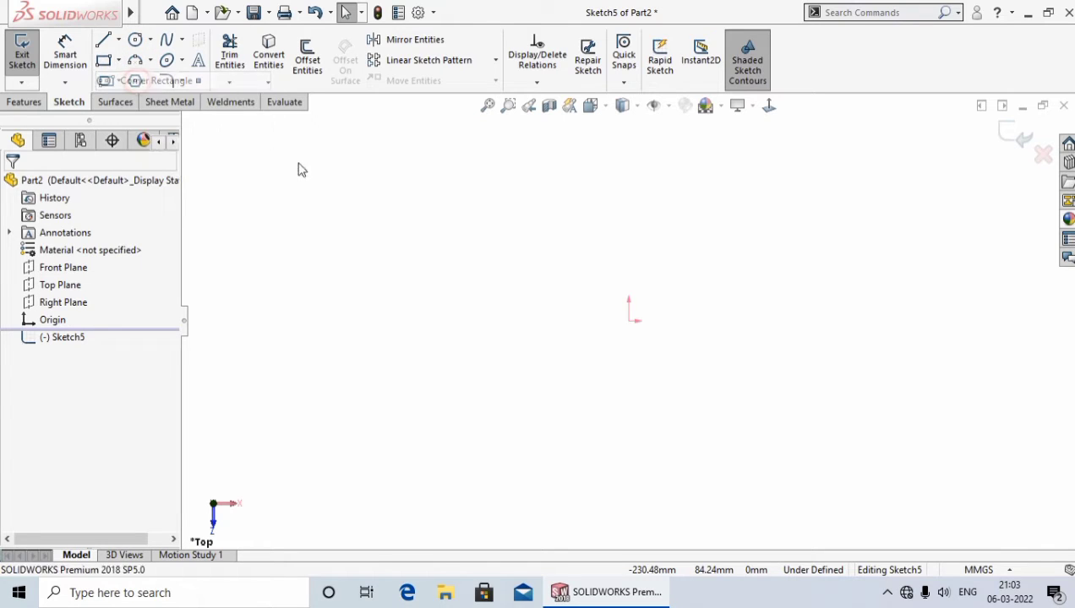
left_click(392, 248)
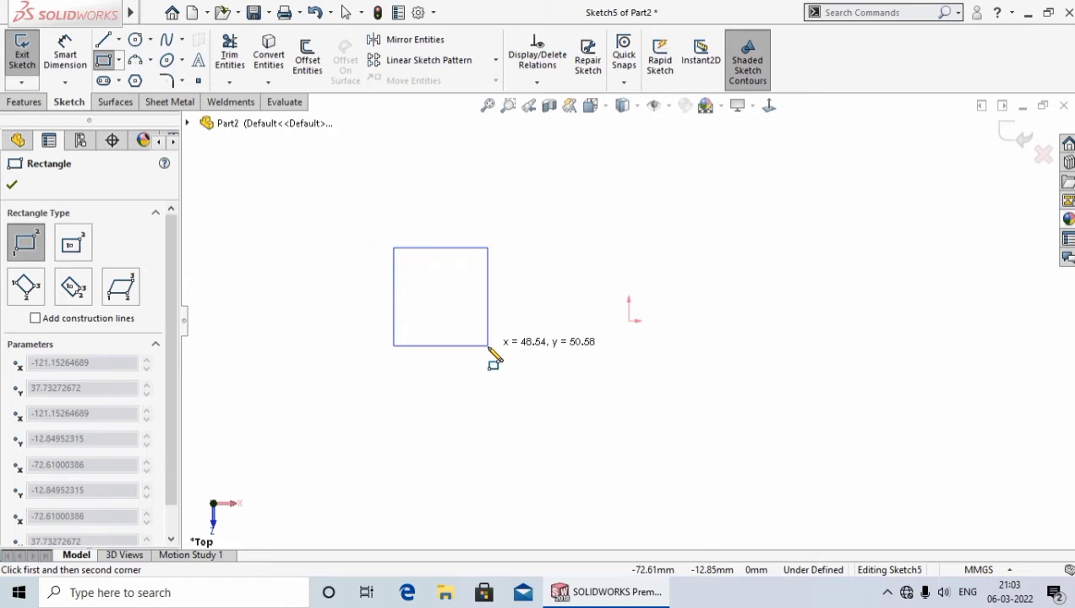
left_click(488, 346)
right_click(488, 347)
left_click(531, 362)
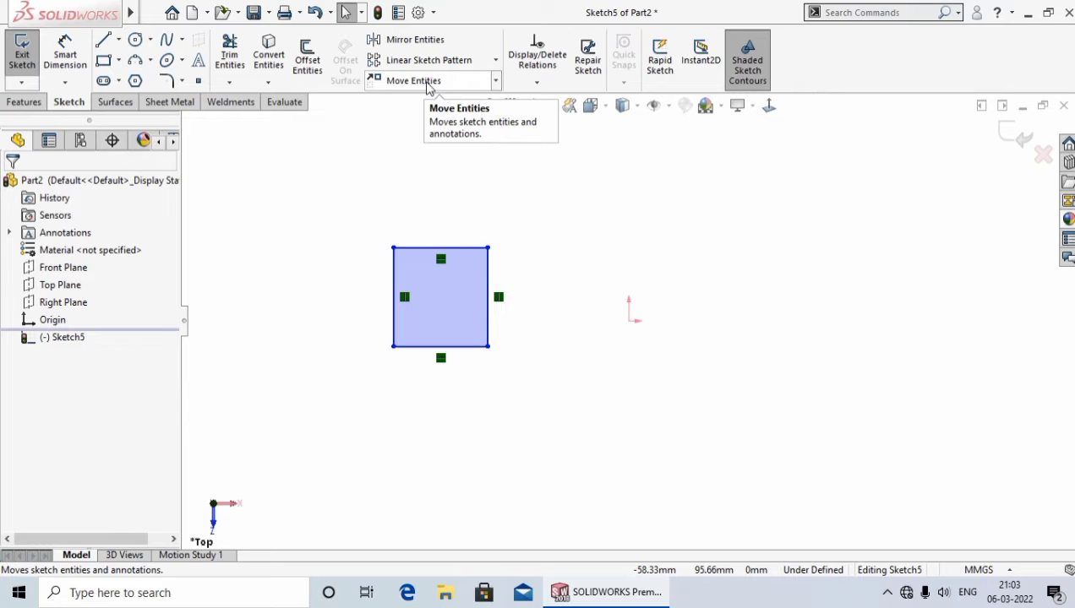
Step: Start the Move Entities command with no entities selected yet
left_click(497, 82)
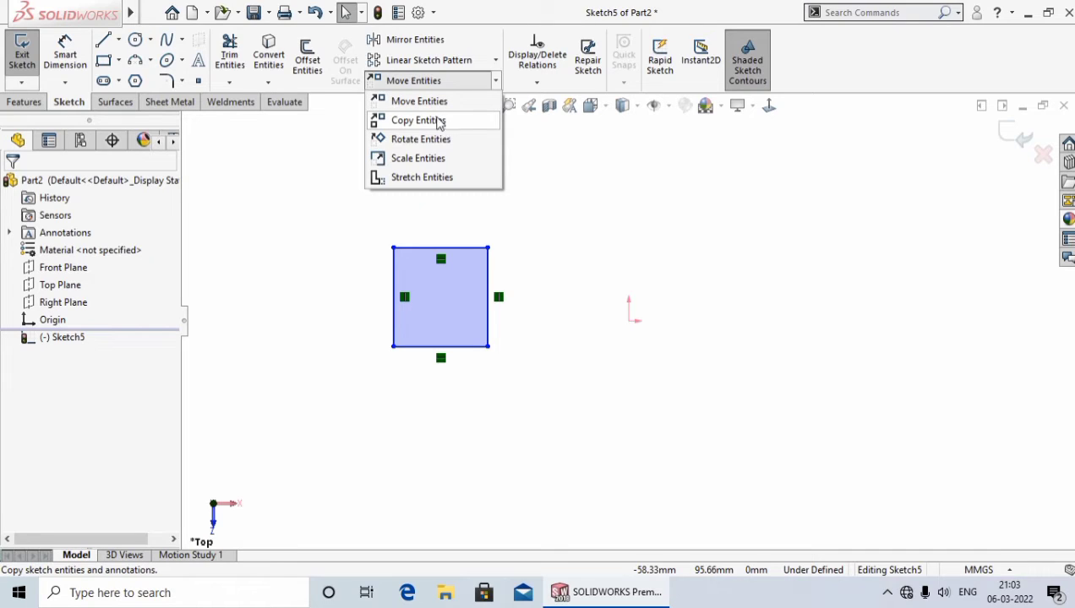
left_click(404, 103)
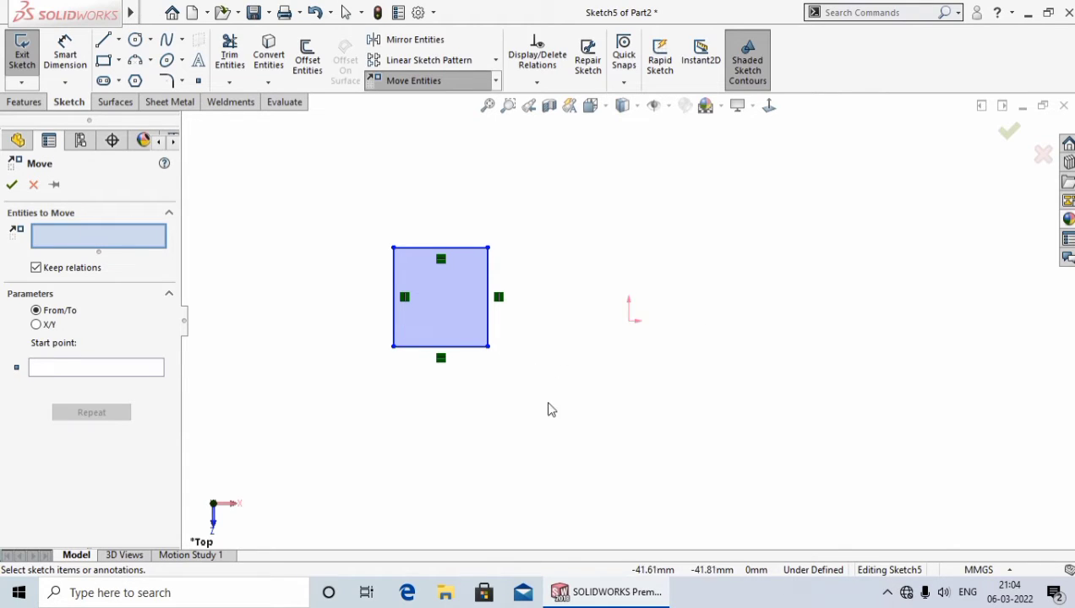
Step: Move the square by its lower-left corner to a spot further up and left
left_click_drag(548, 407, 352, 205)
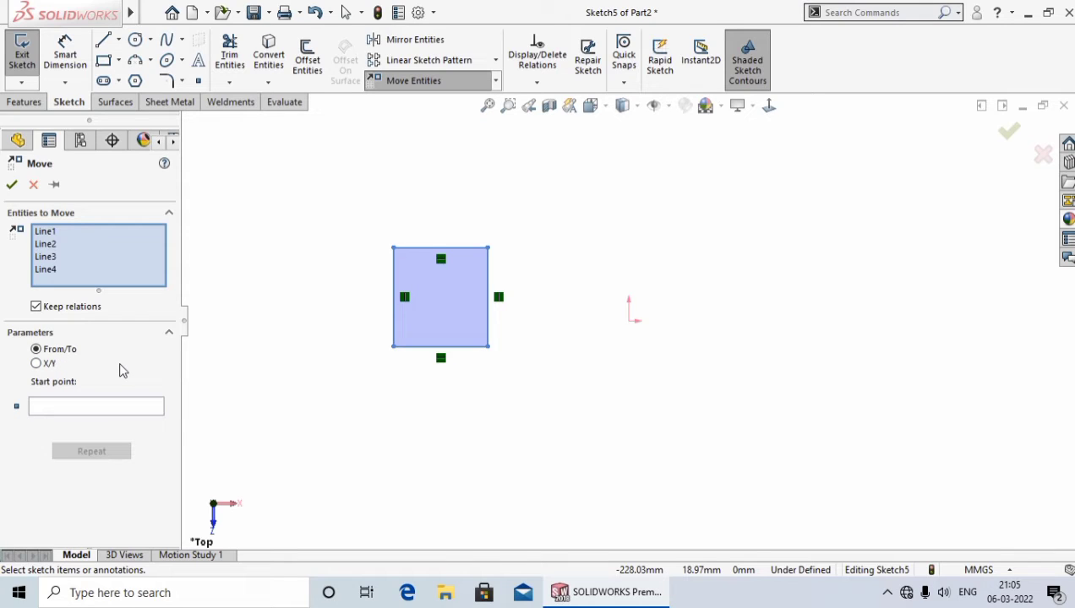
left_click(67, 412)
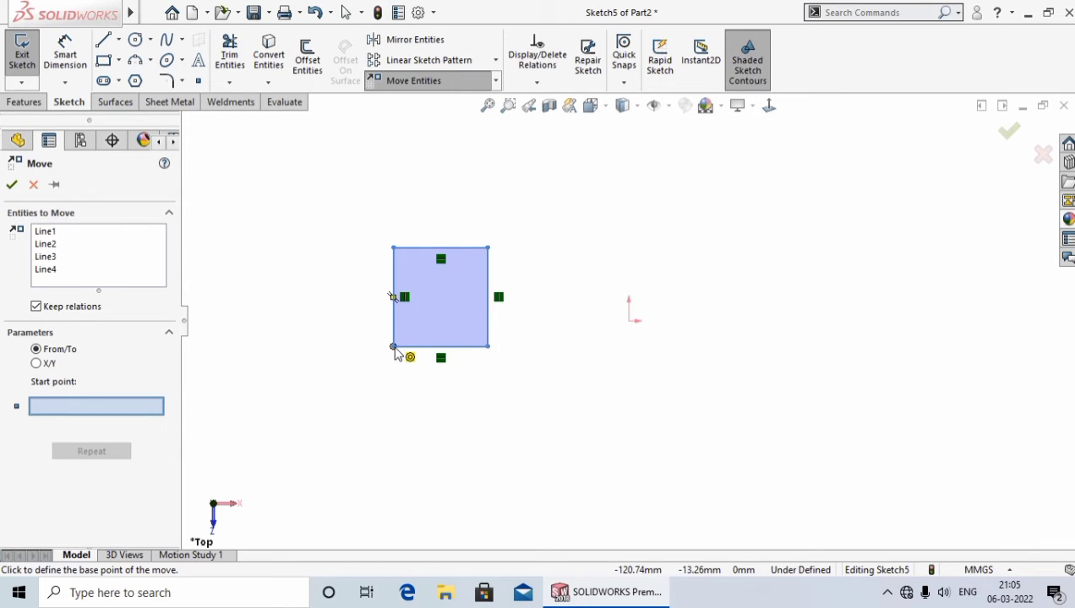
left_click(393, 348)
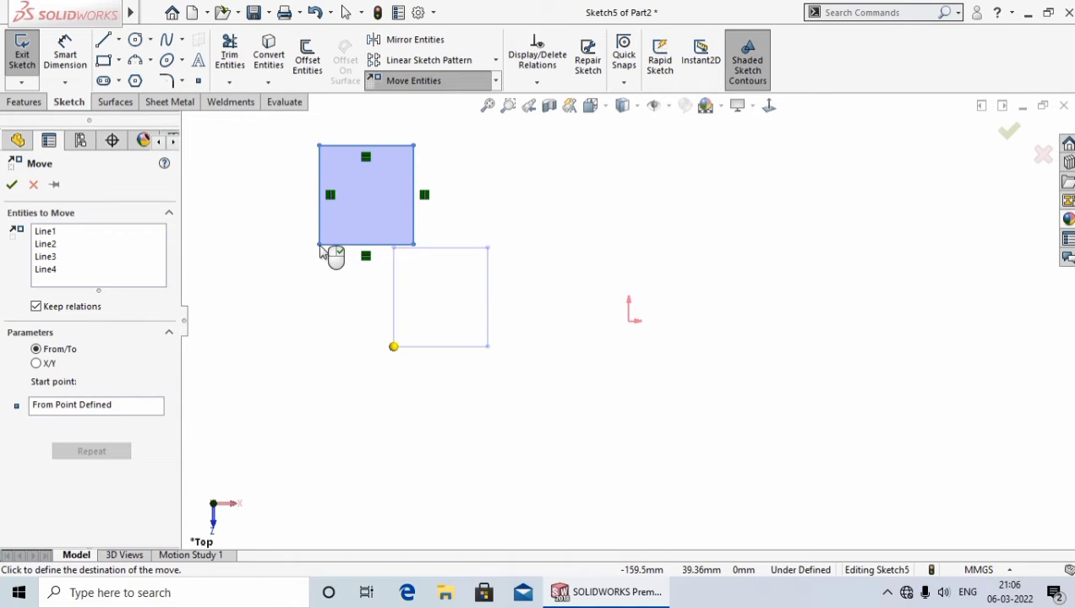
left_click(323, 250)
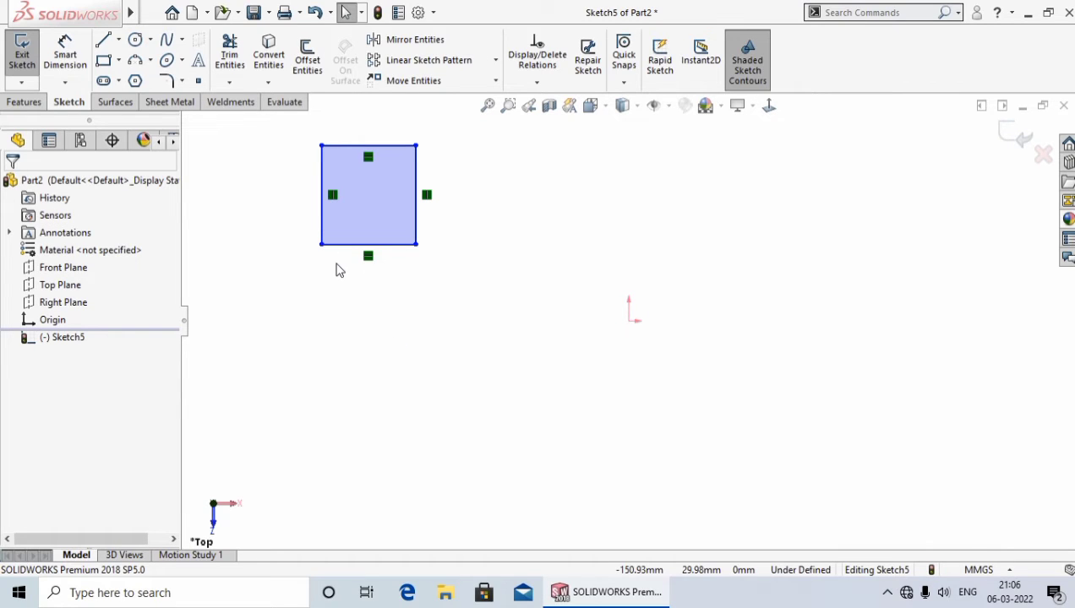
left_click(418, 81)
Step: Move the square by X/Y offsets of ΔX 50 mm and ΔY 50 mm
scroll(637, 326, "up", 3)
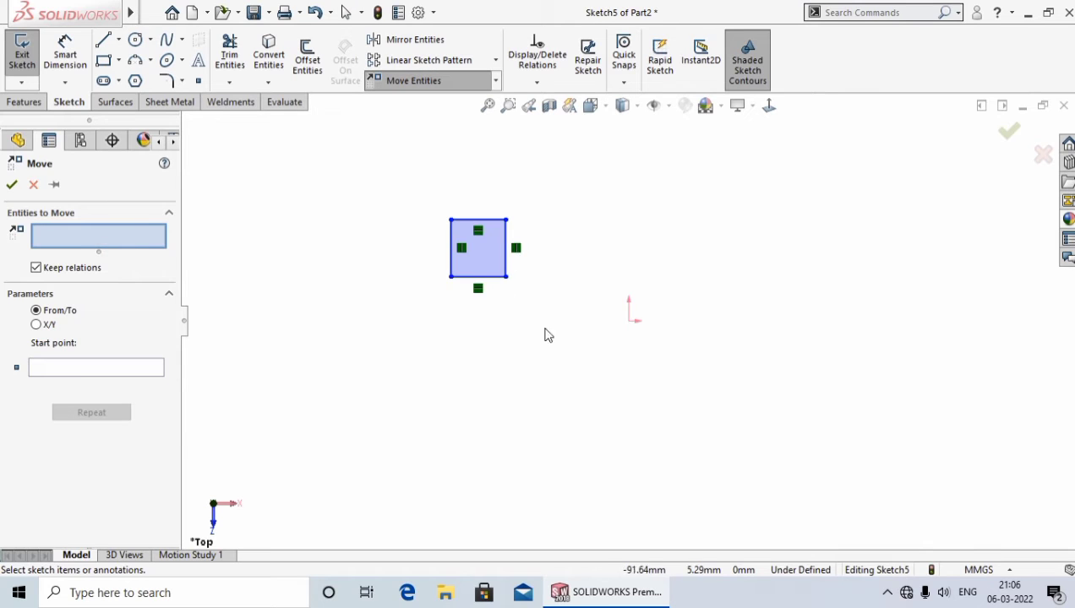
mouse_move(550, 324)
left_mouse_down()
mouse_move(430, 230)
mouse_move(432, 198)
left_mouse_up()
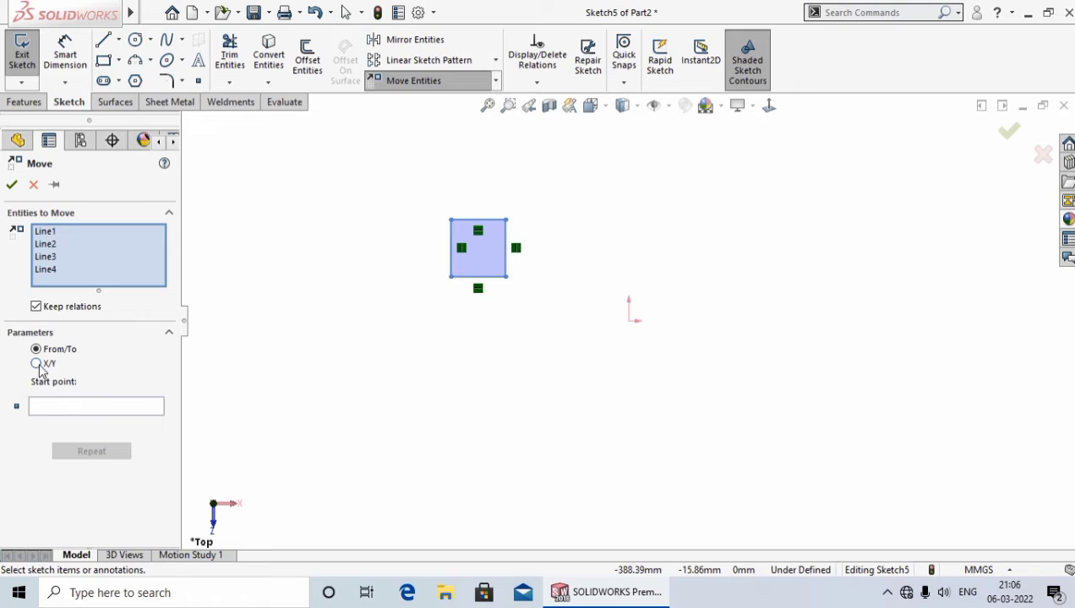
left_click(39, 367)
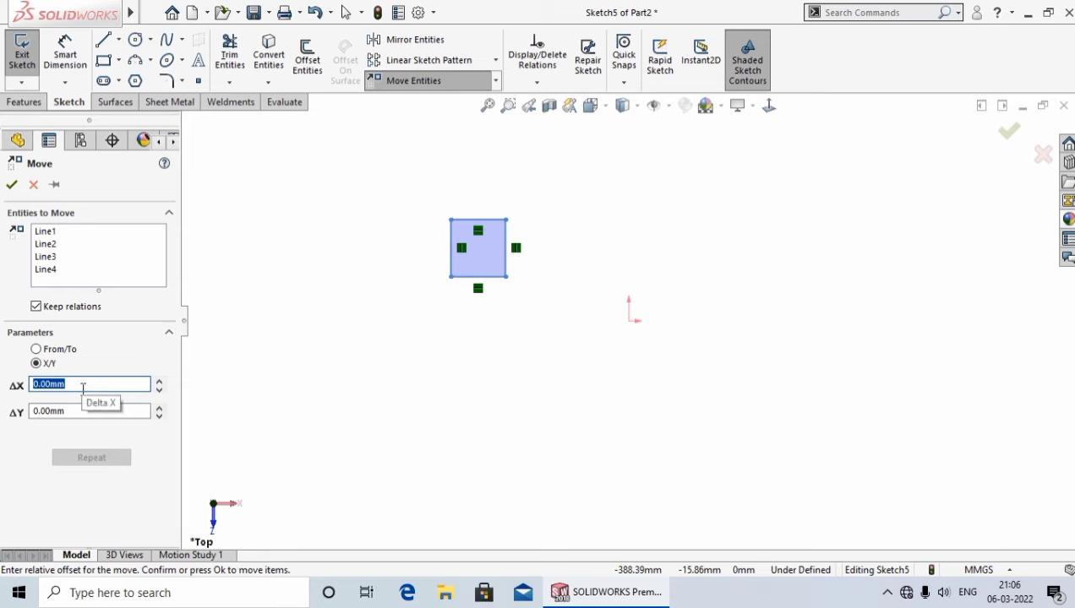
type("50")
key("Return")
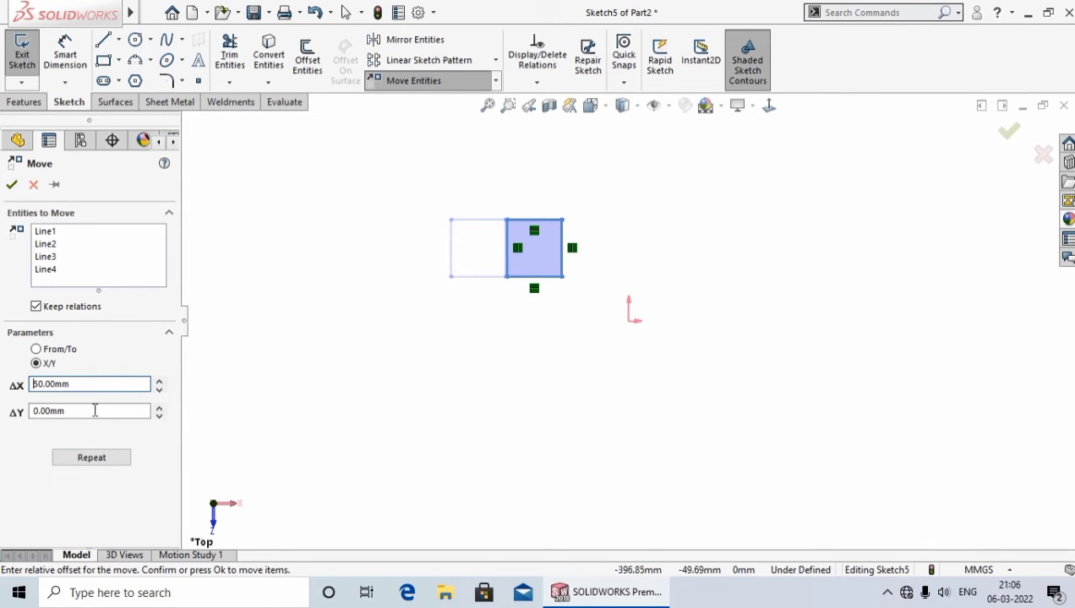
left_click_drag(94, 411, 27, 413)
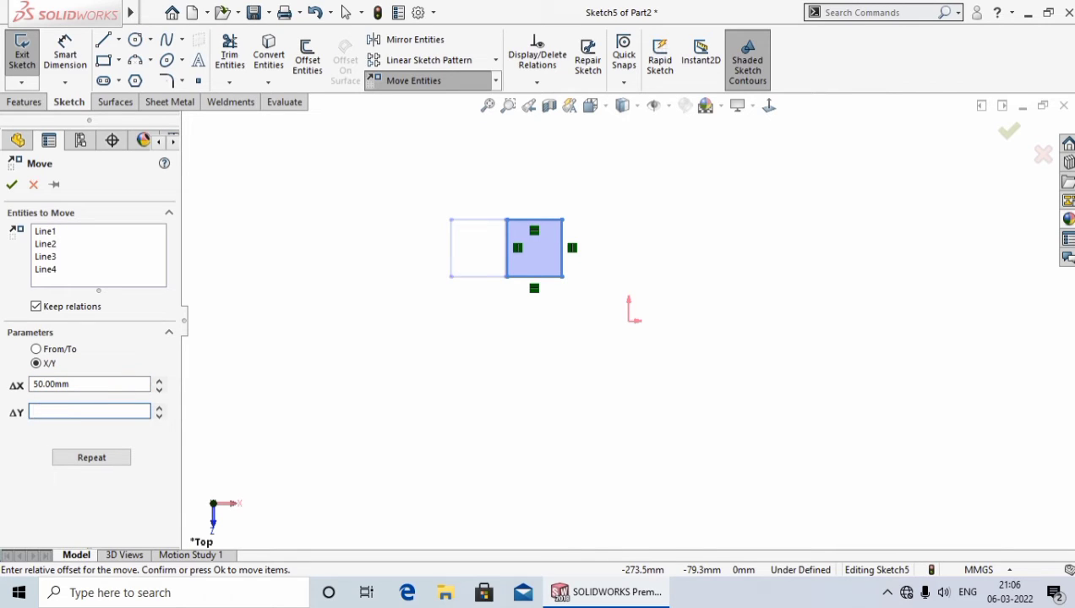
type("50")
key("Return")
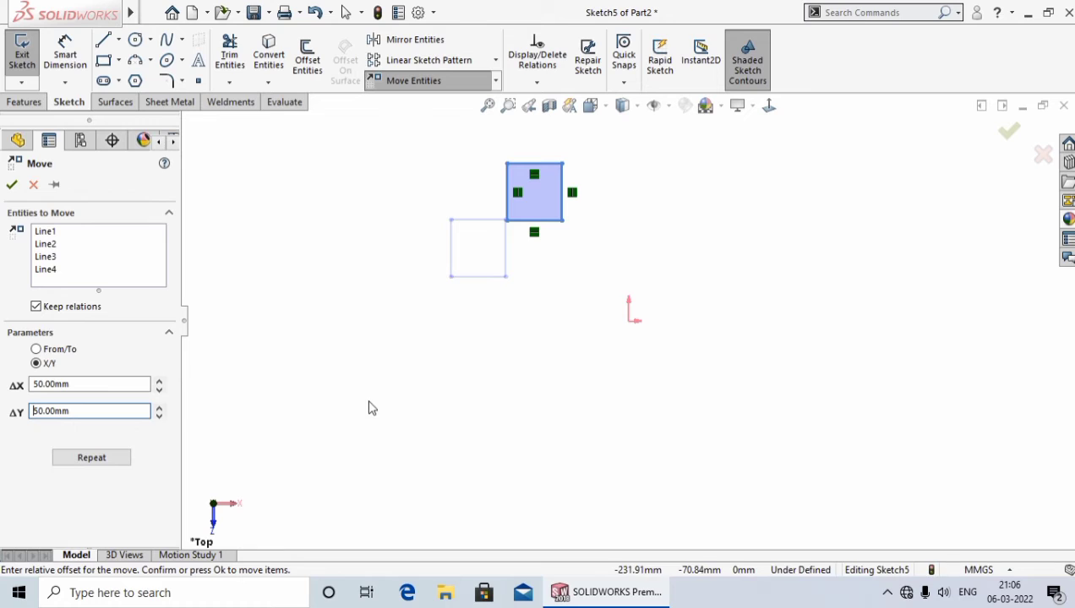
left_click(13, 184)
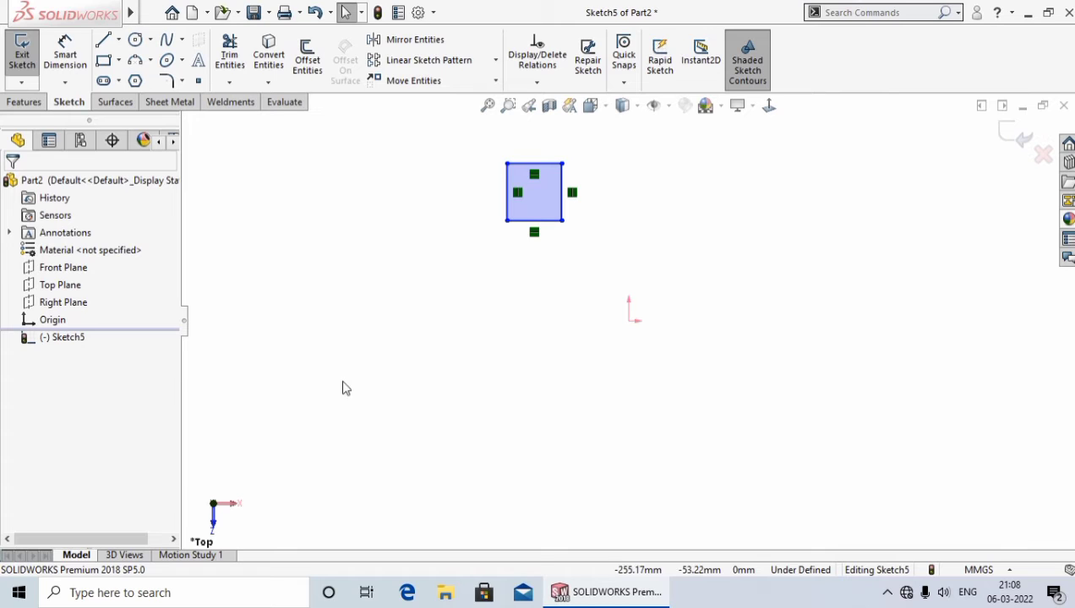
Step: Start Copy Entities with the square's four lines selected in From/To mode
left_click(495, 81)
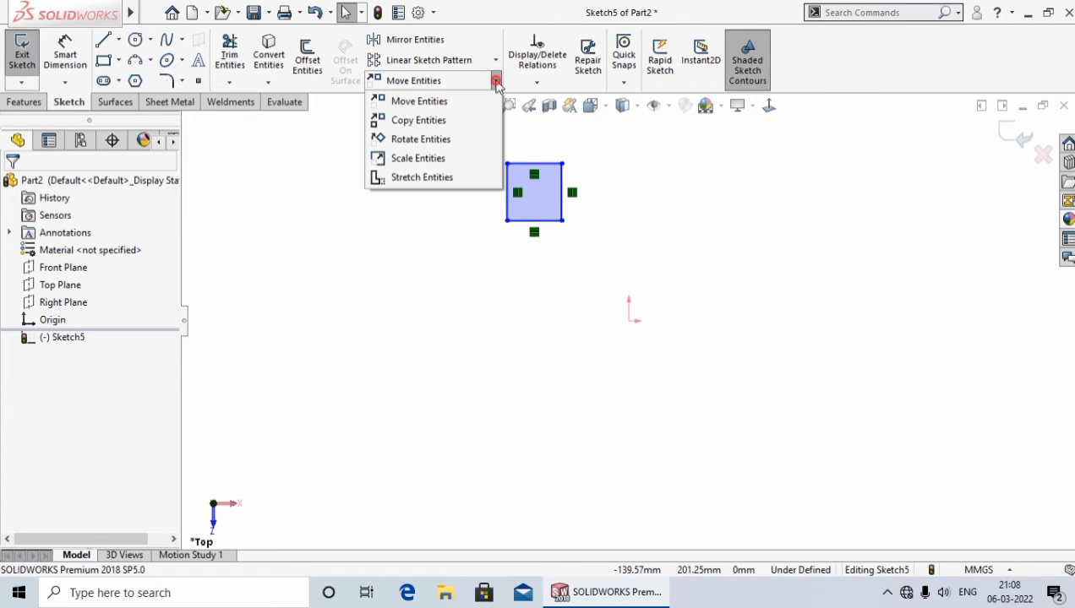
left_click(400, 120)
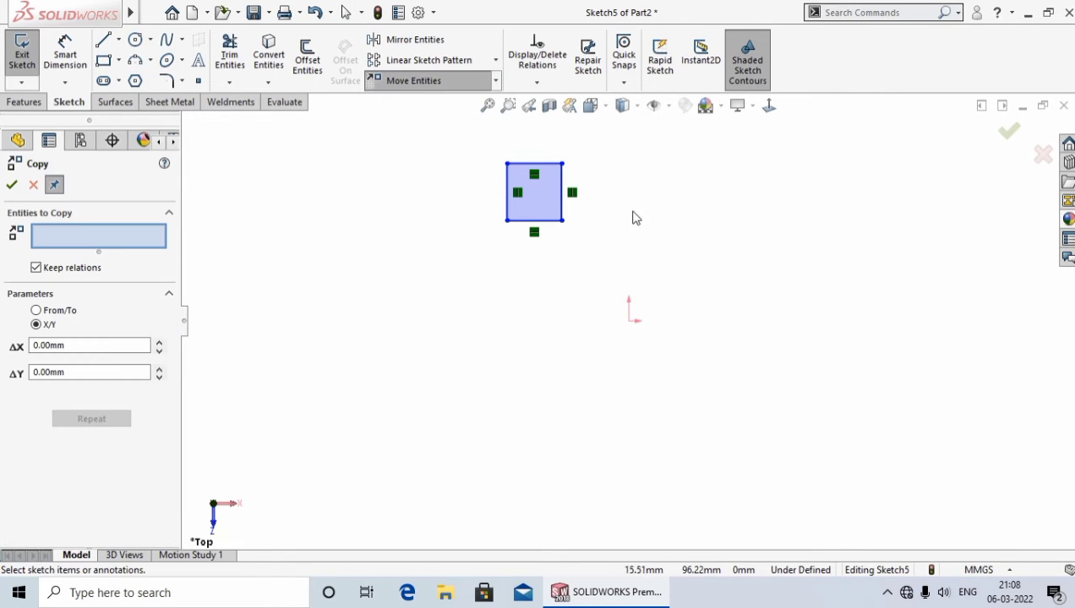
middle_click_drag(632, 218, 641, 246, "ctrl")
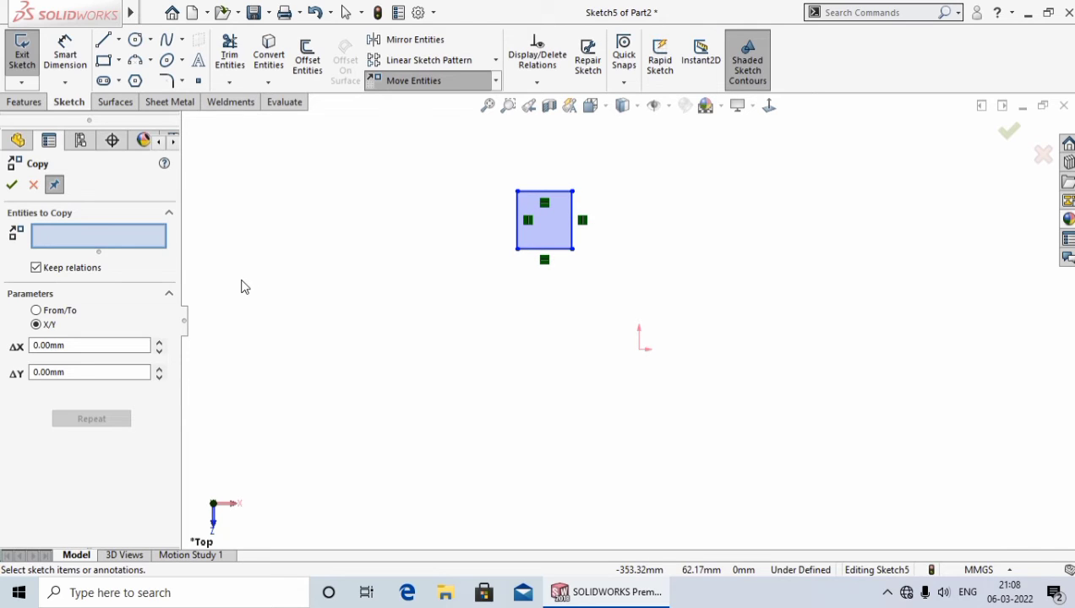
left_click(91, 234)
left_click(639, 284)
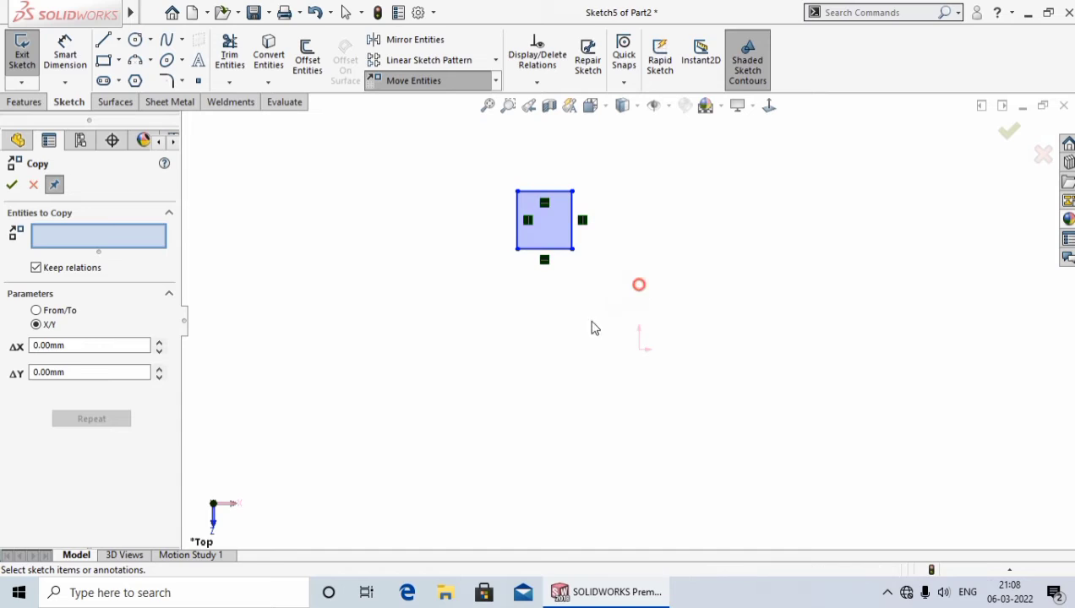
left_click_drag(594, 328, 497, 185)
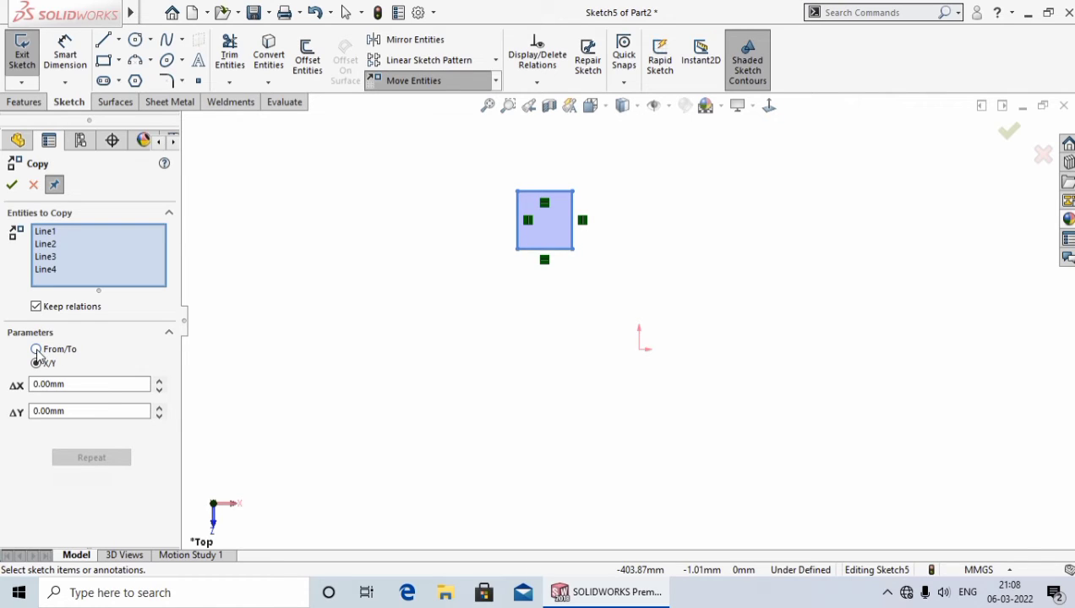
left_click(36, 350)
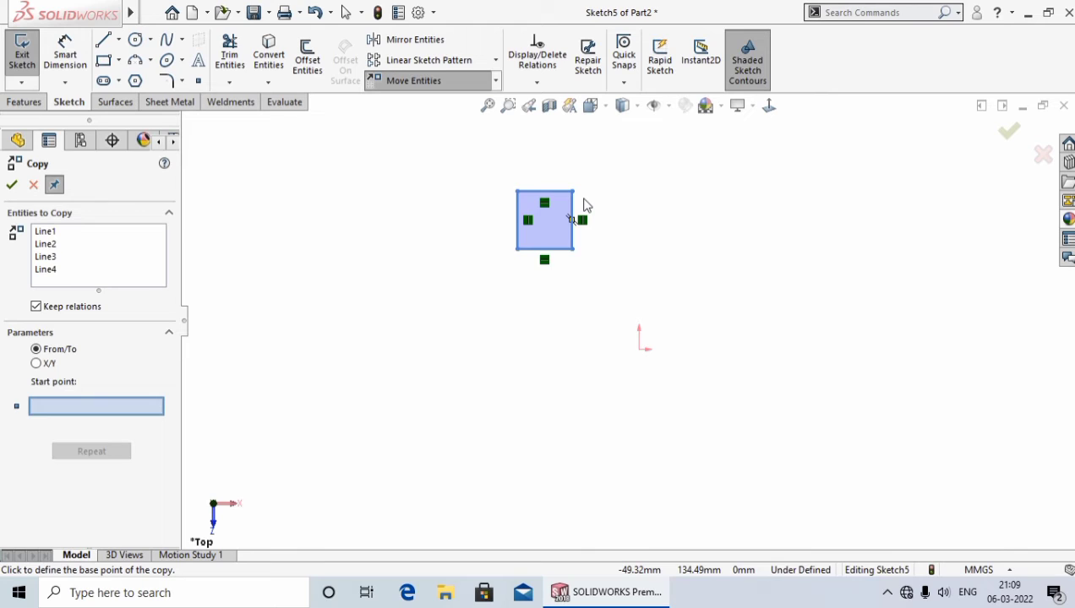
Step: From the bottom-left corner, copy the square right, below-right and below, forming a 2×2 grid
left_click(517, 251)
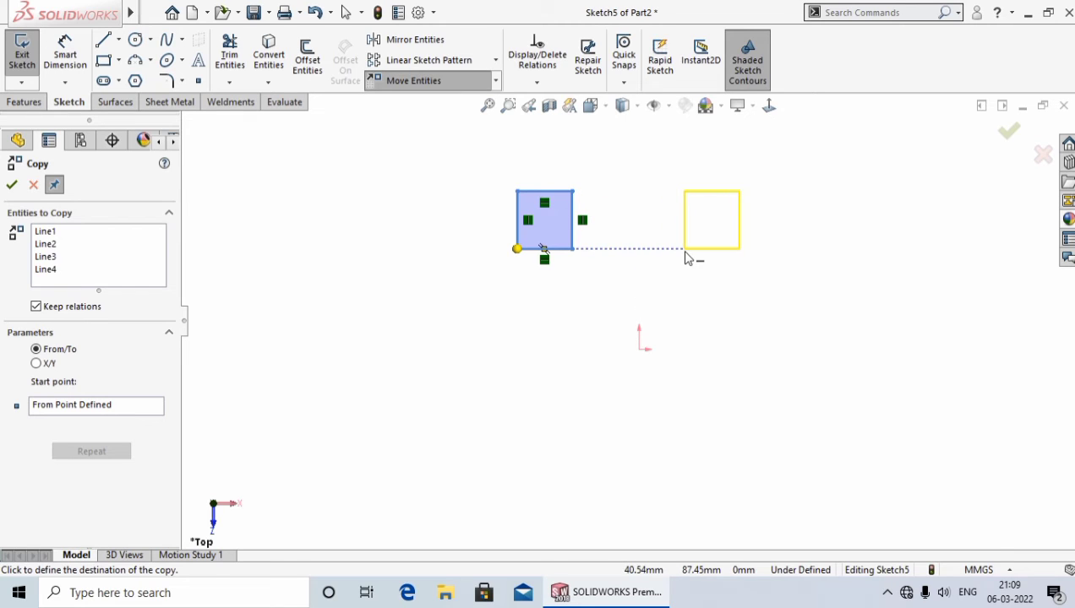
left_click(734, 261)
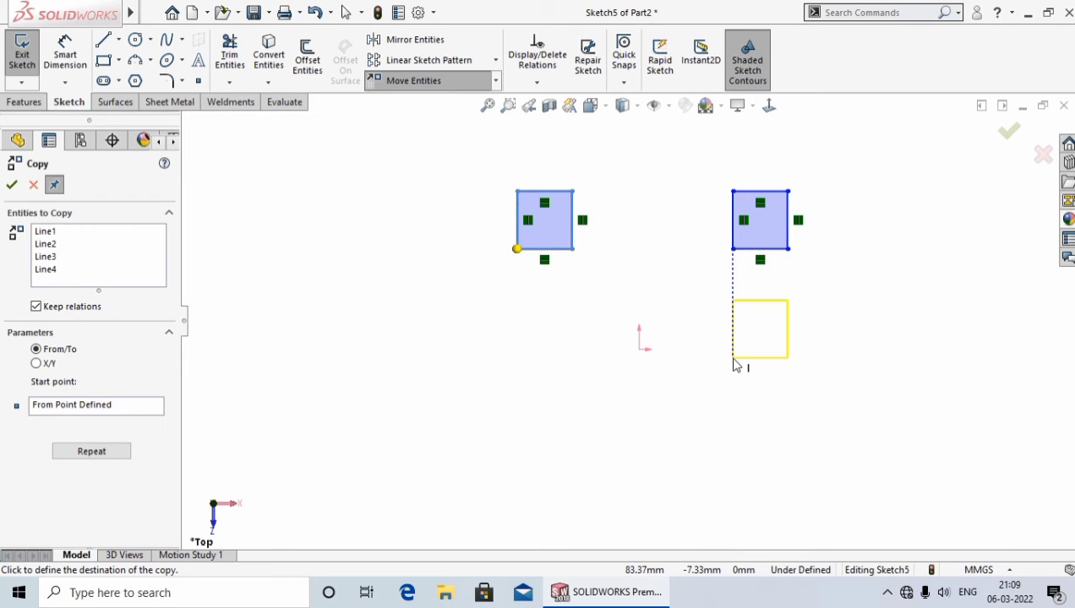
left_click(733, 358)
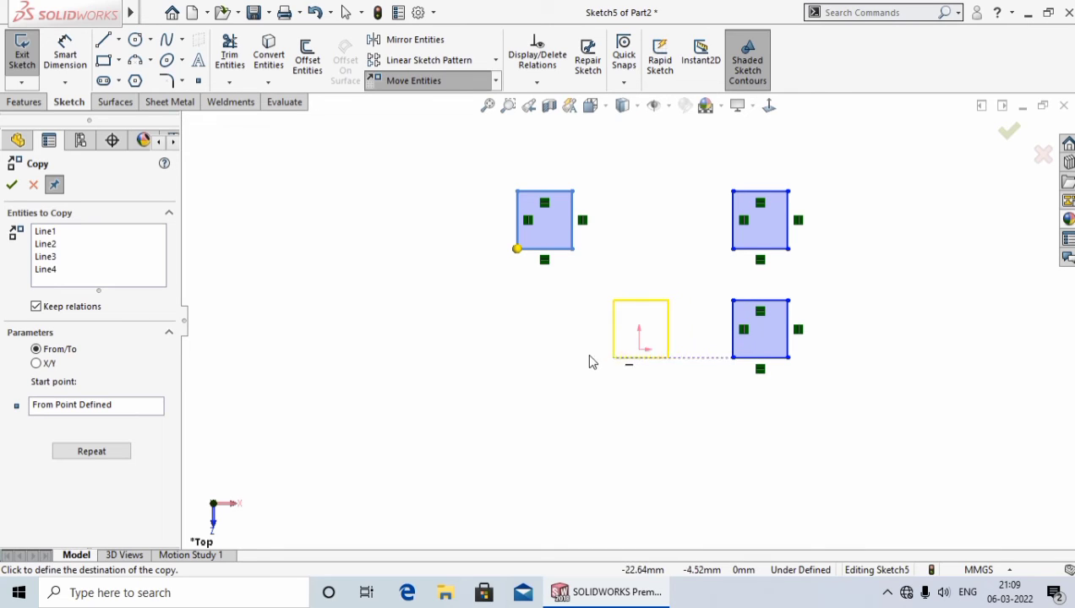
left_click(517, 359)
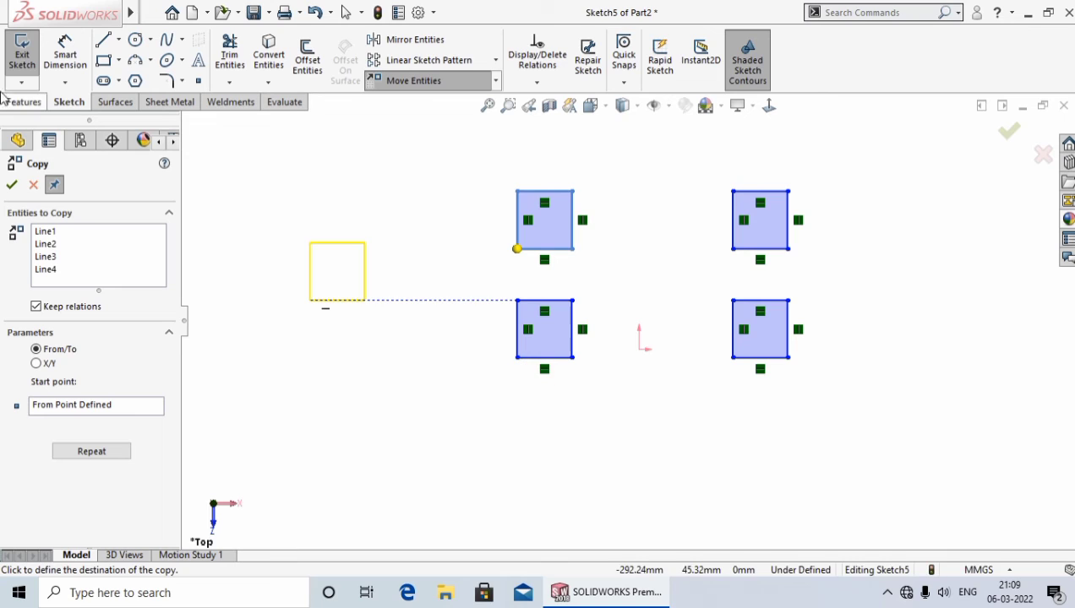
left_click(11, 185)
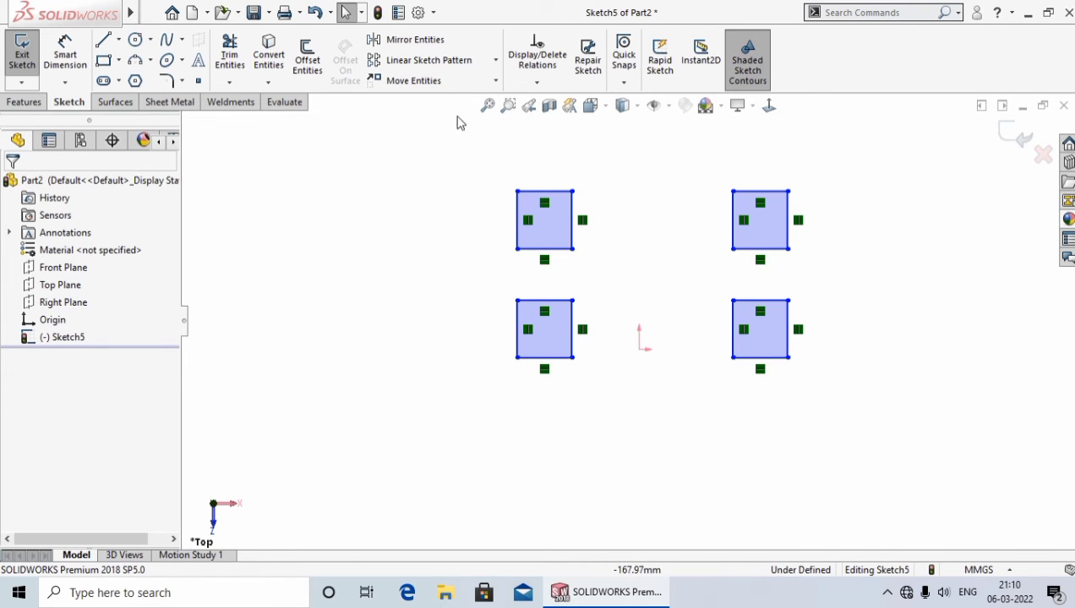
Step: Start Copy Entities with all four squares selected in X/Y offset mode
left_click(495, 80)
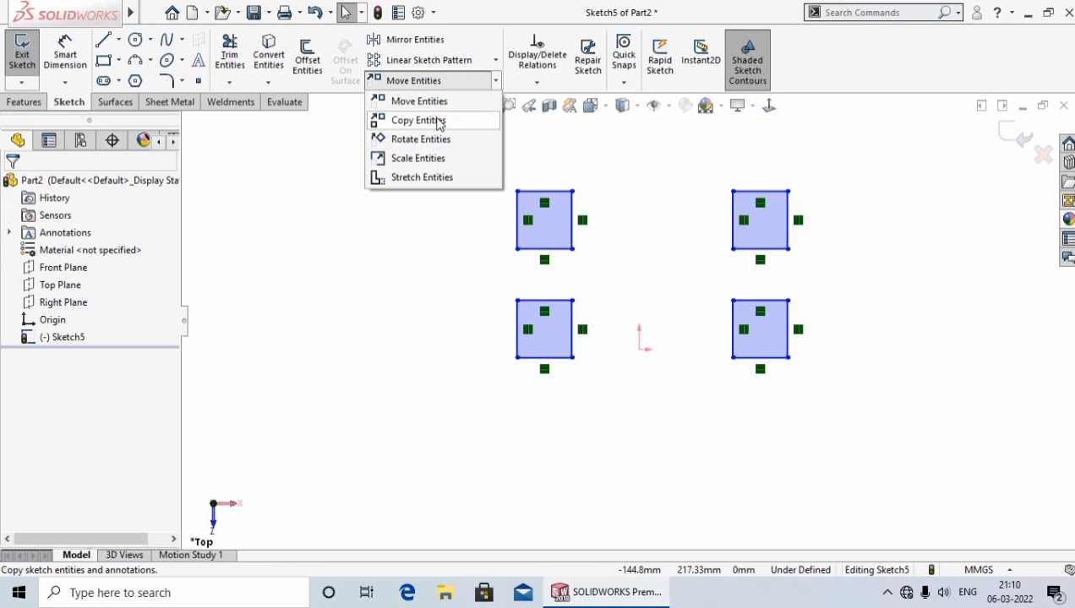
left_click(393, 118)
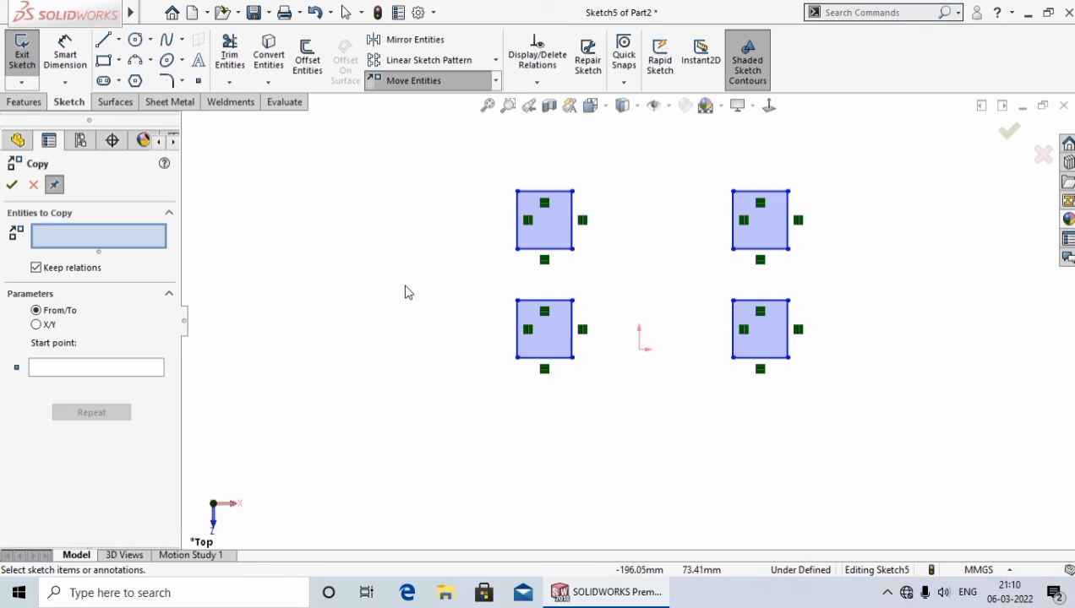
right_click(899, 435)
left_click_drag(899, 435, 458, 165)
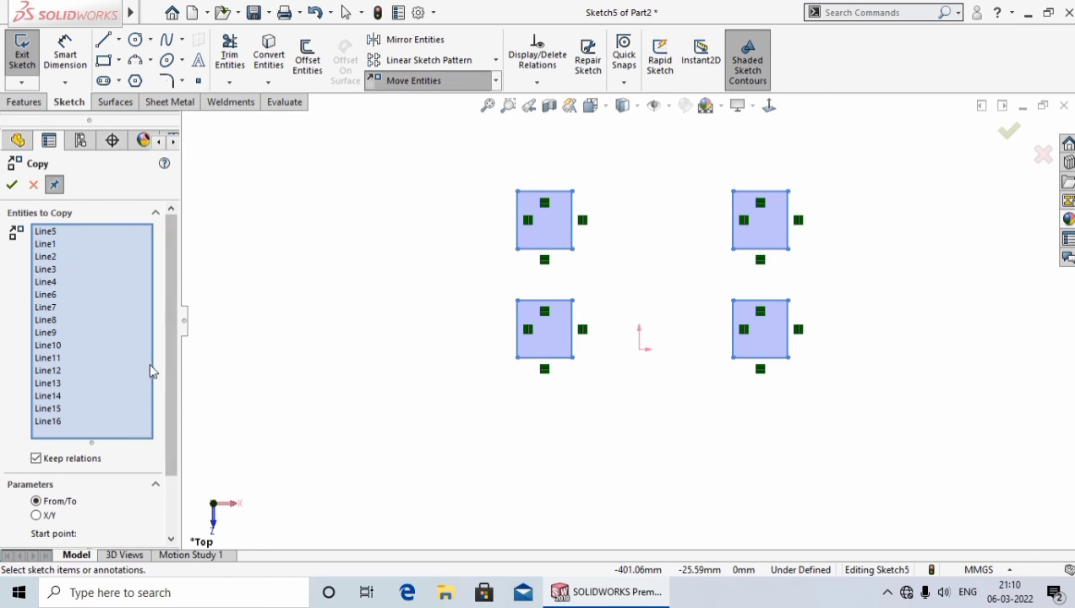
left_click_drag(168, 352, 182, 451)
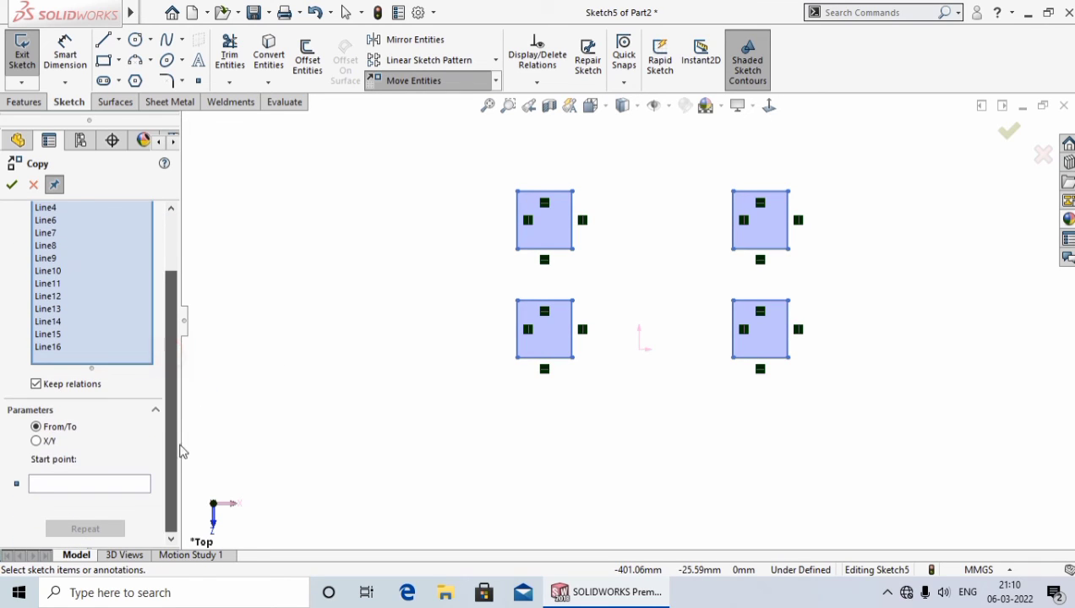
left_click(36, 441)
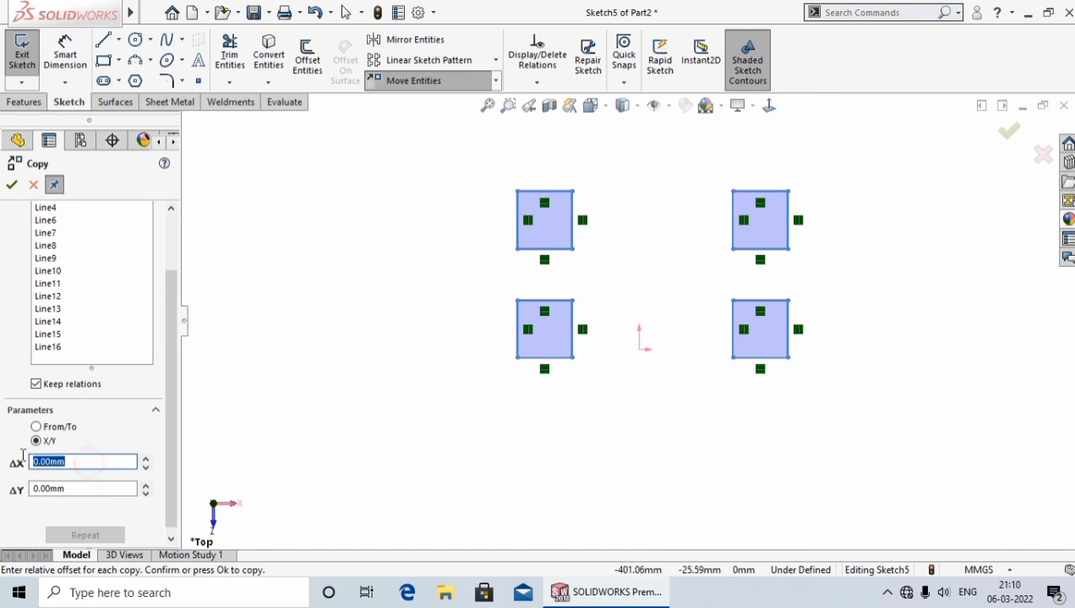
Step: Copy the four squares by ΔX 60 mm and ΔY 60 mm, giving eight squares
type("50")
key("Return")
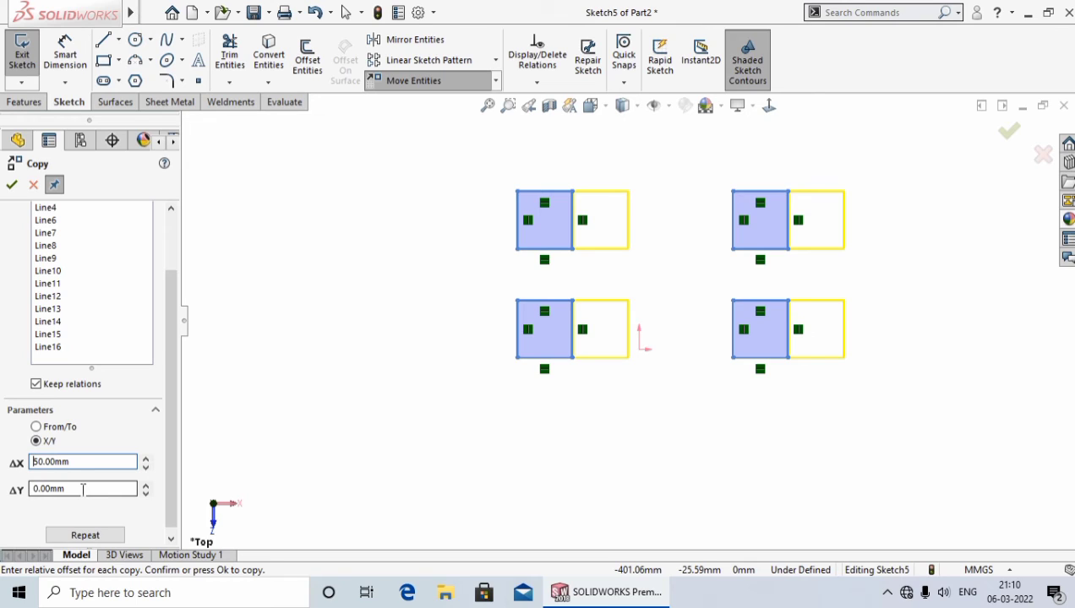
double_click(84, 489)
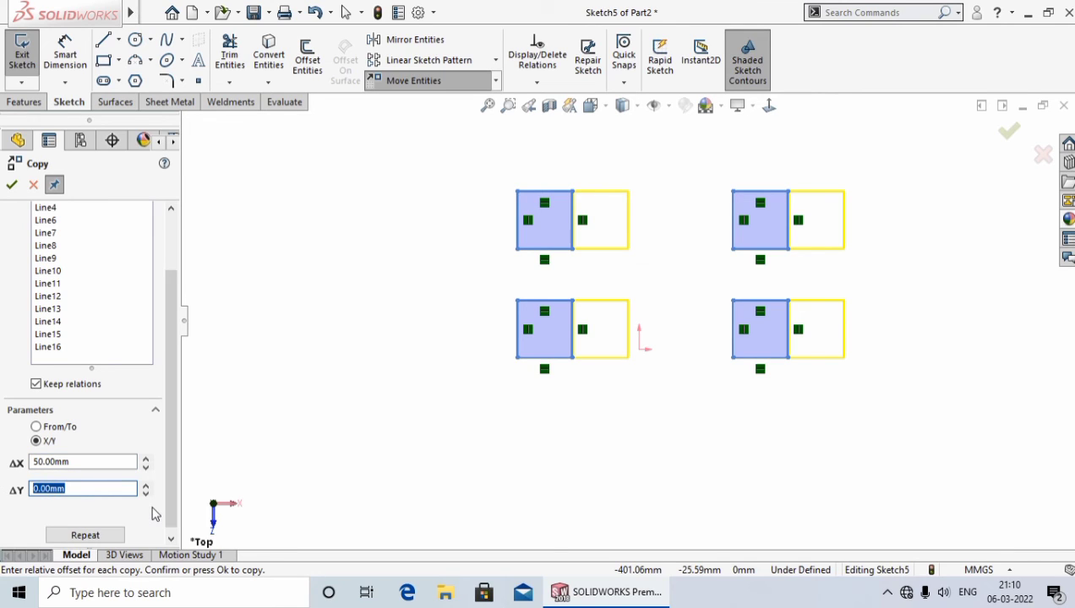
type("60")
key("Return")
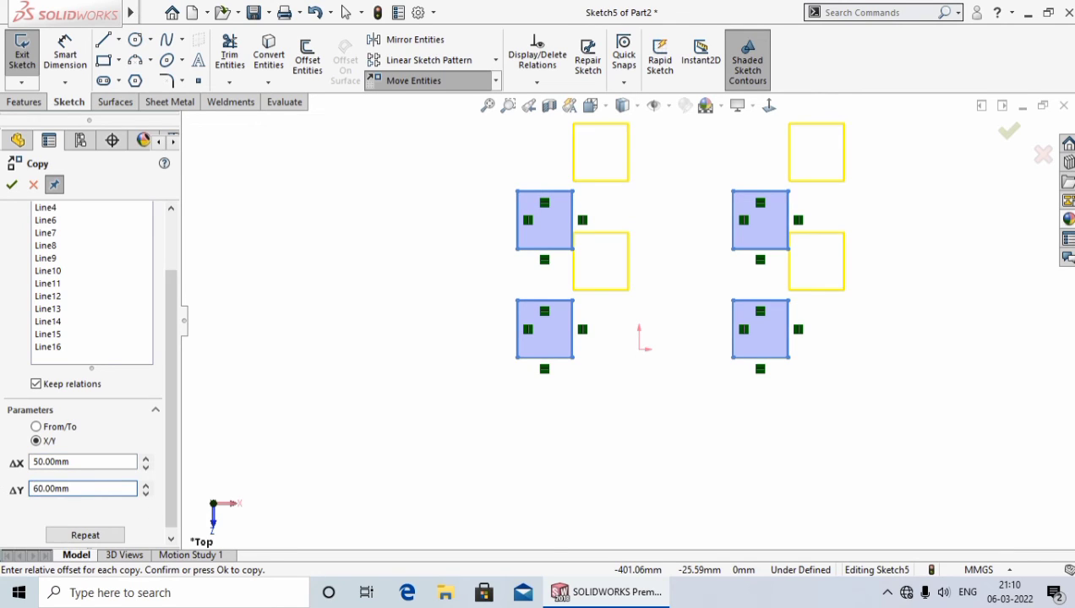
left_click(147, 463)
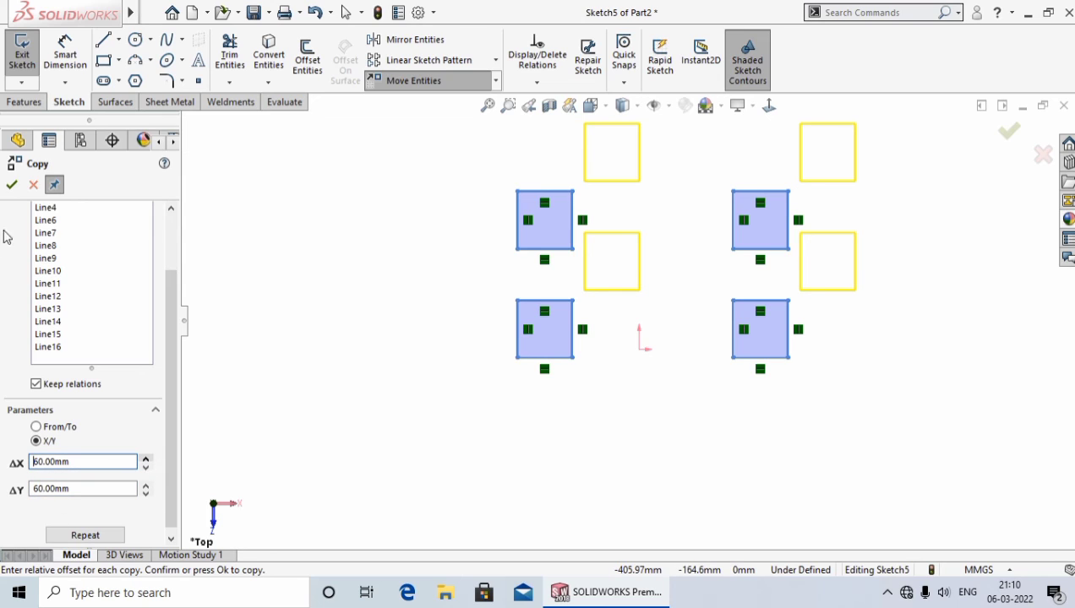
left_click(12, 185)
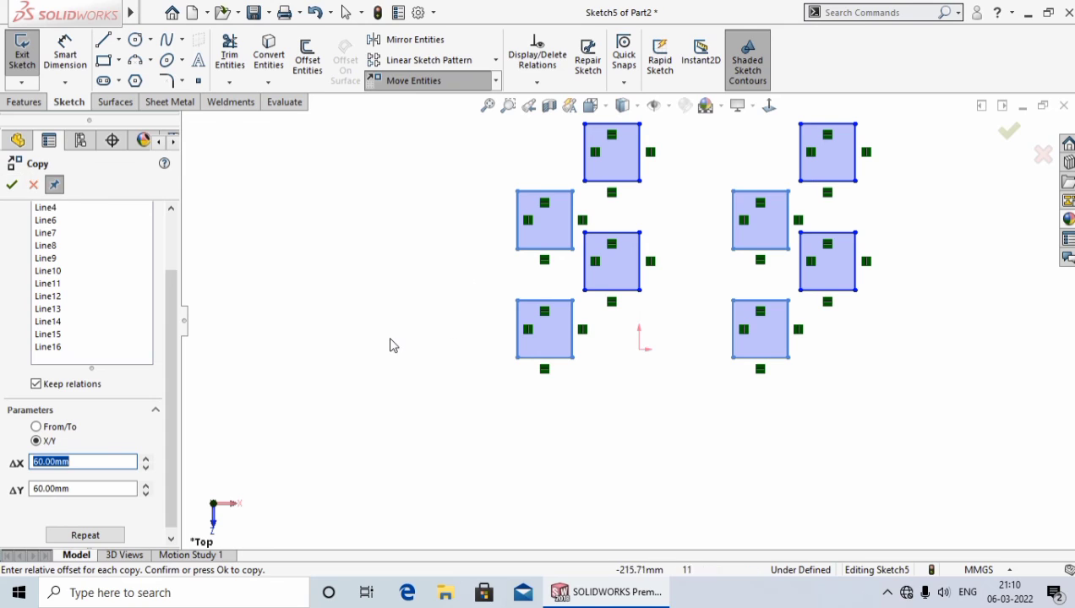
key("Escape")
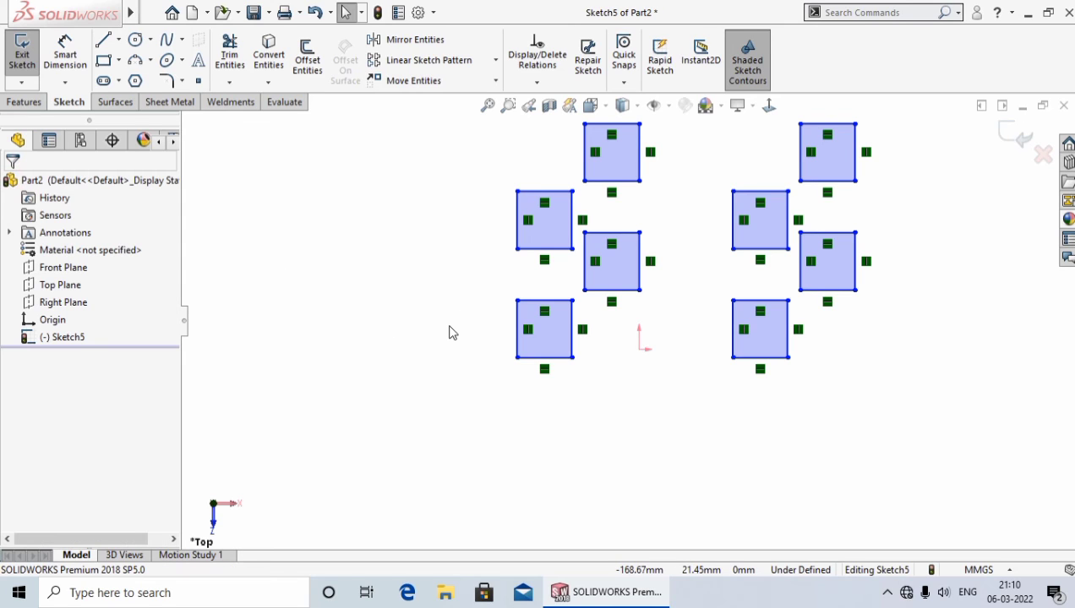
Step: Fit the sketch in view and turn off View Sketch Relations in Hide/Show Items
key("z")
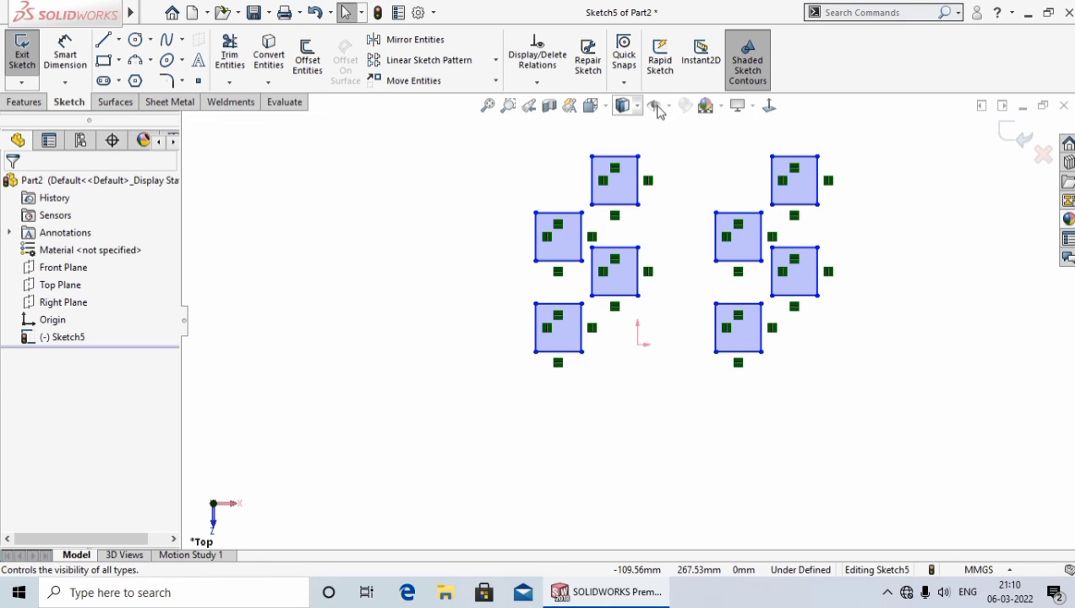
left_click(667, 106)
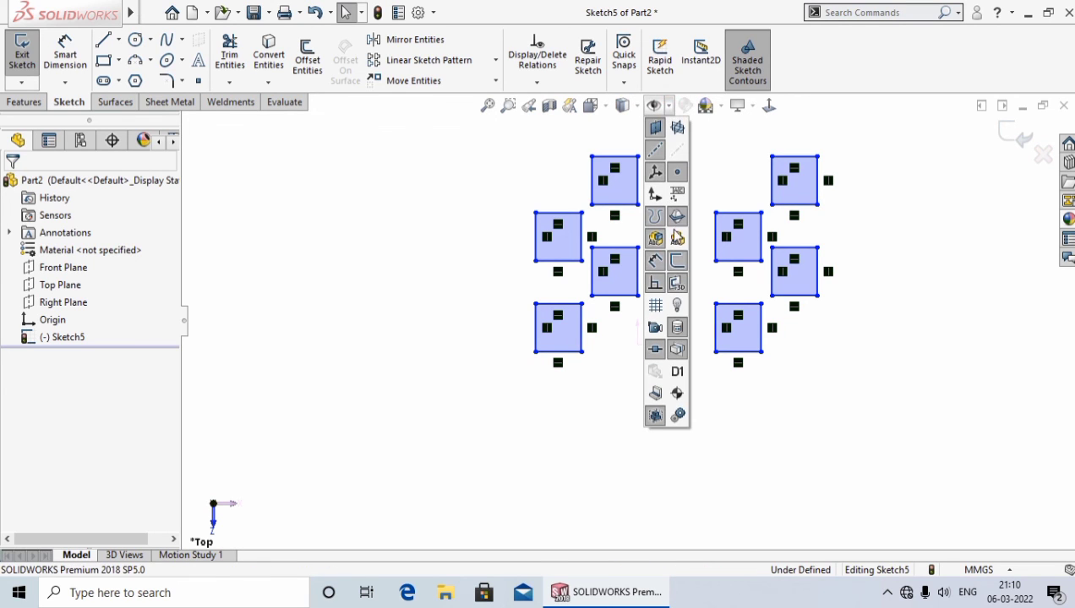
left_click(656, 286)
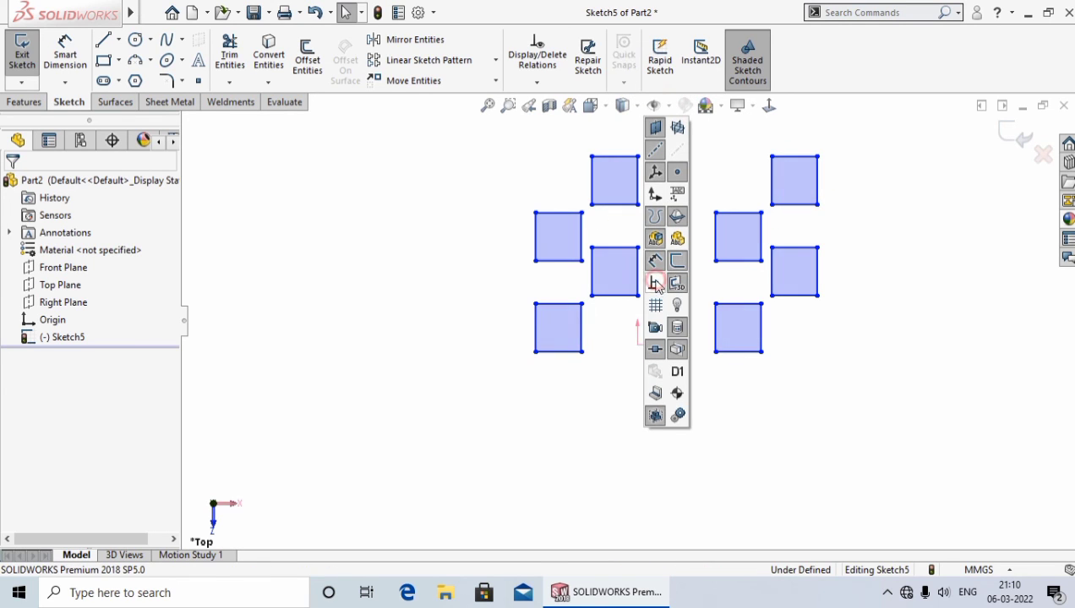
scroll(807, 203, "down", 1)
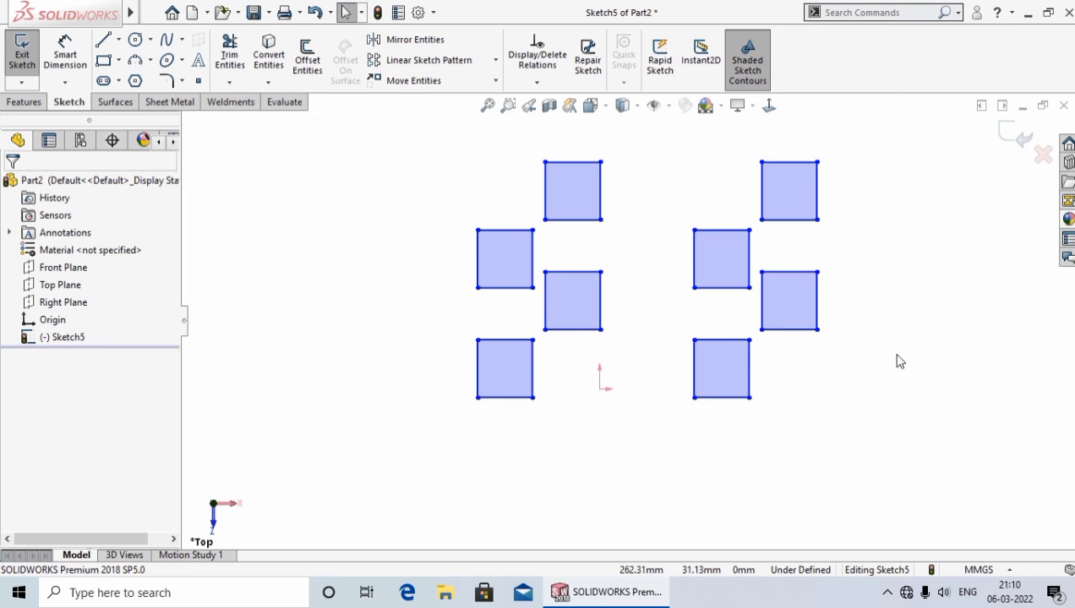